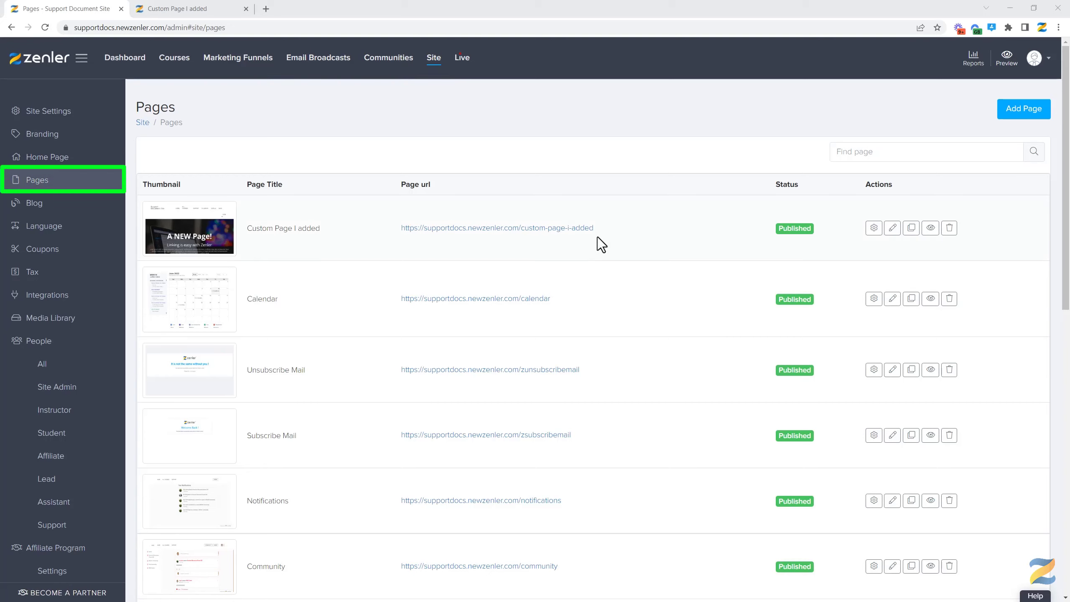
Step: Open the page named Custom Page I added for editing and bring up its site header's menu link settings
left_click(892, 230)
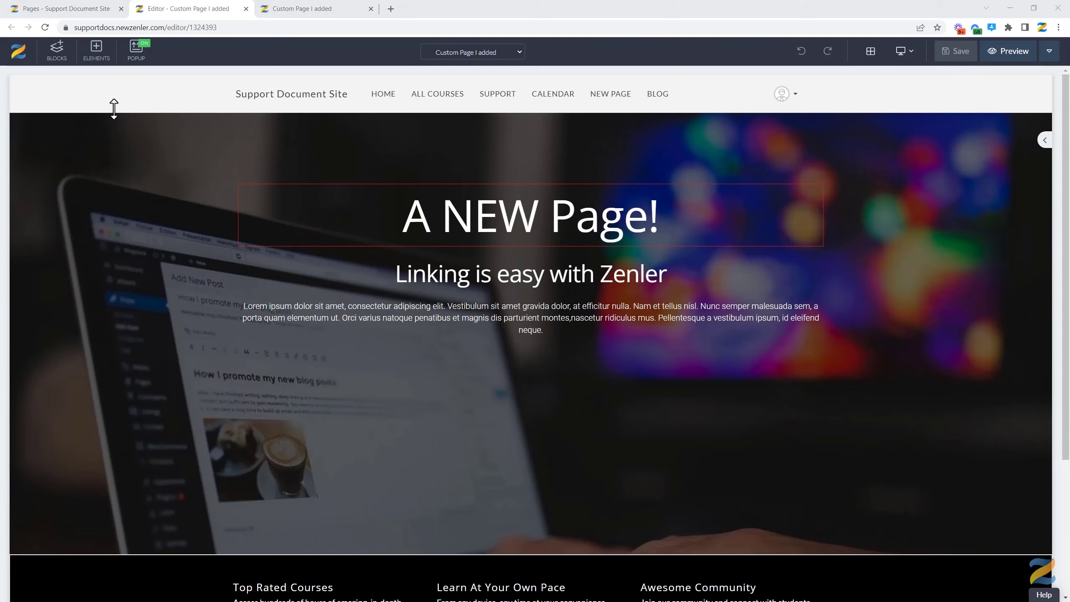
mouse_move(83, 108)
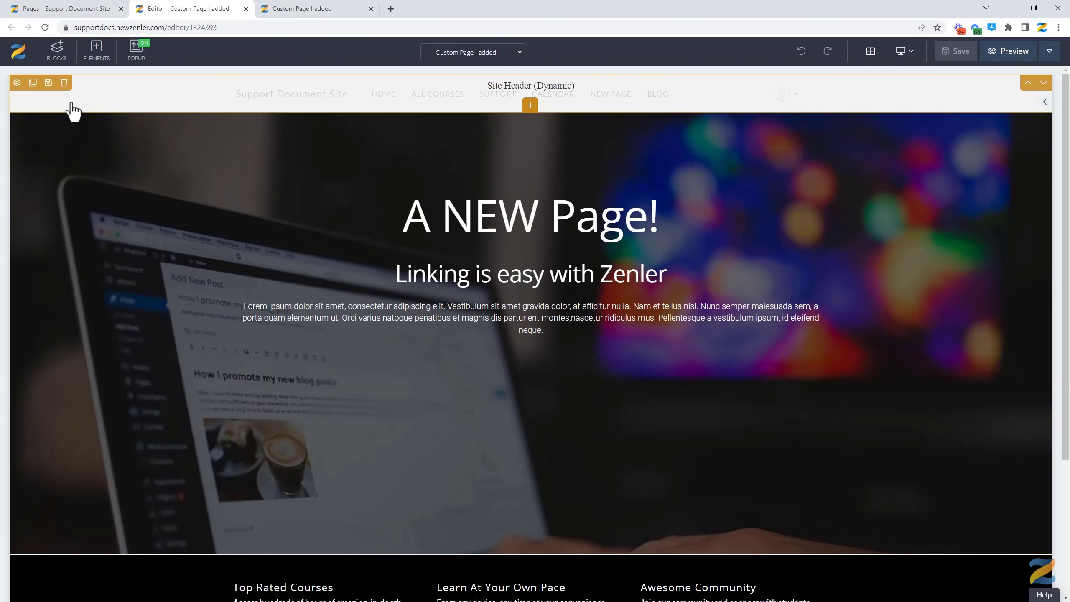
left_click(17, 83)
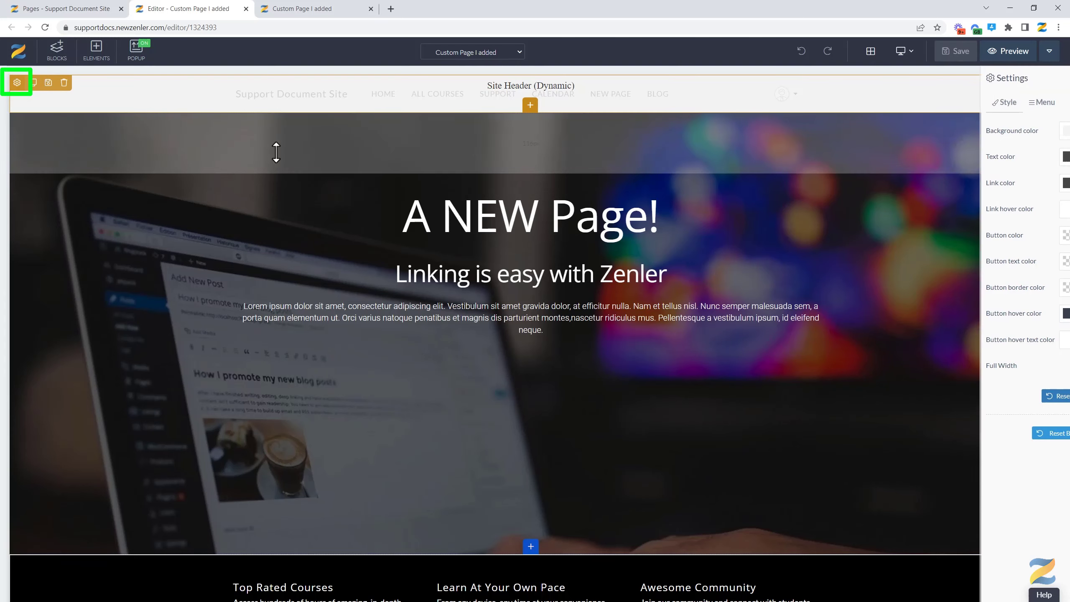
left_click(976, 106)
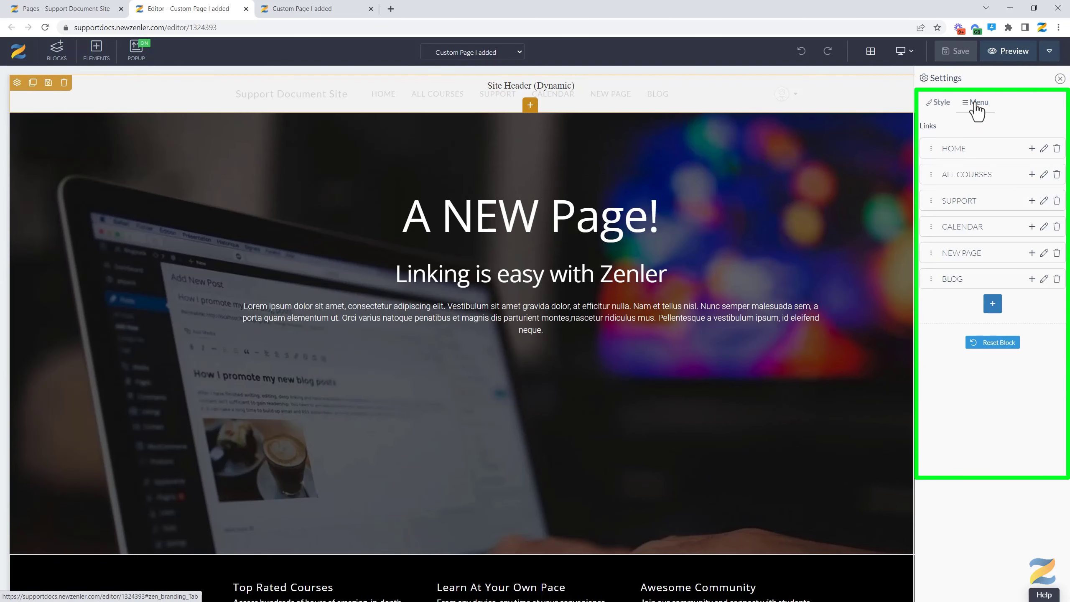
Step: Add a header menu item with the text SERVICES, visible to All, with the Dropdown action, and save it
left_click(993, 304)
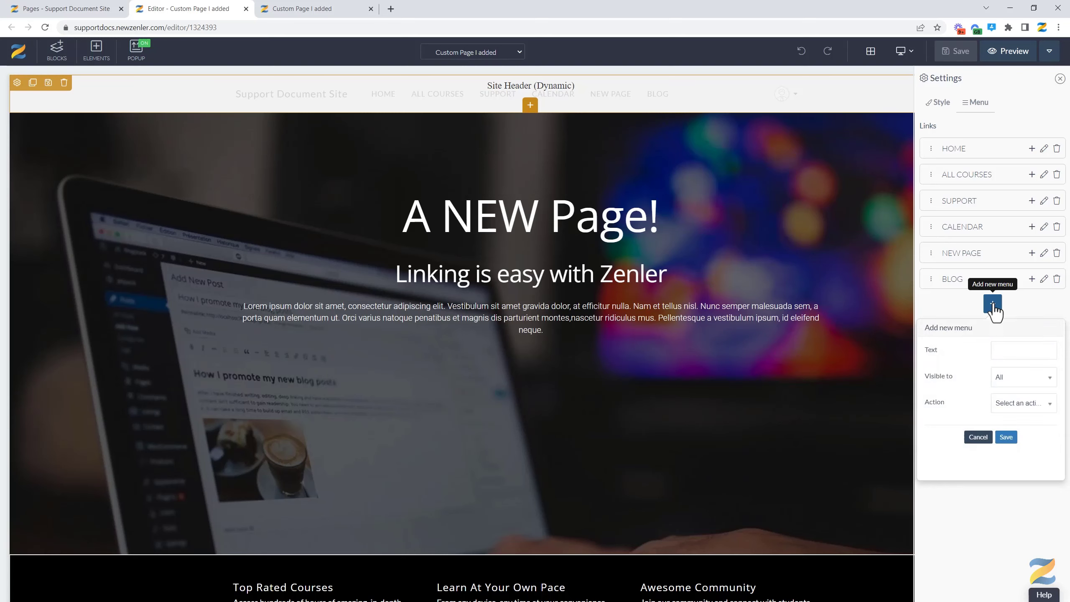
type("SERVICES")
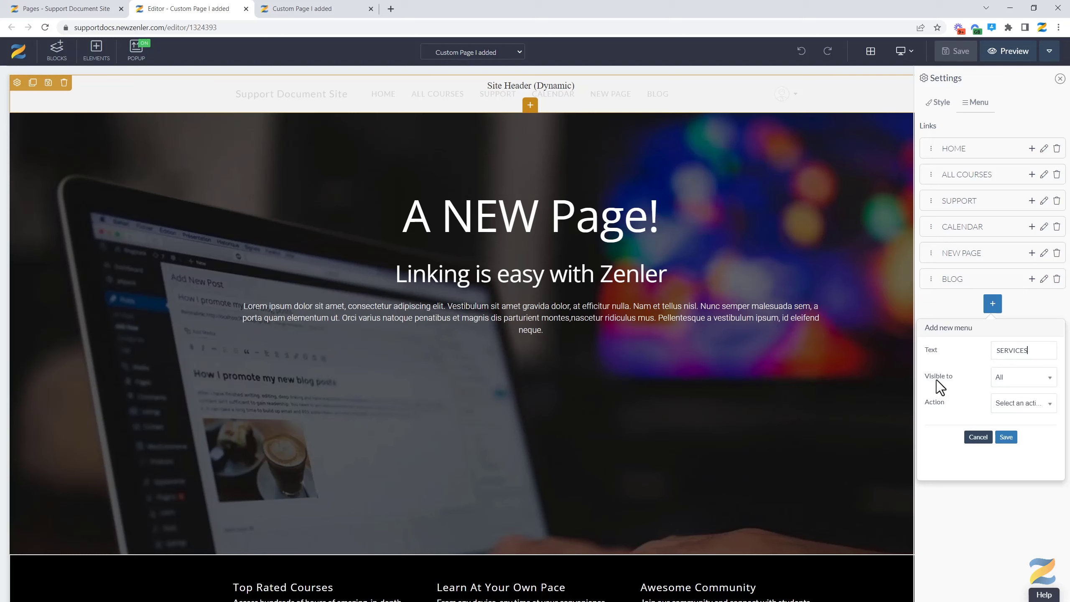
left_click(1024, 380)
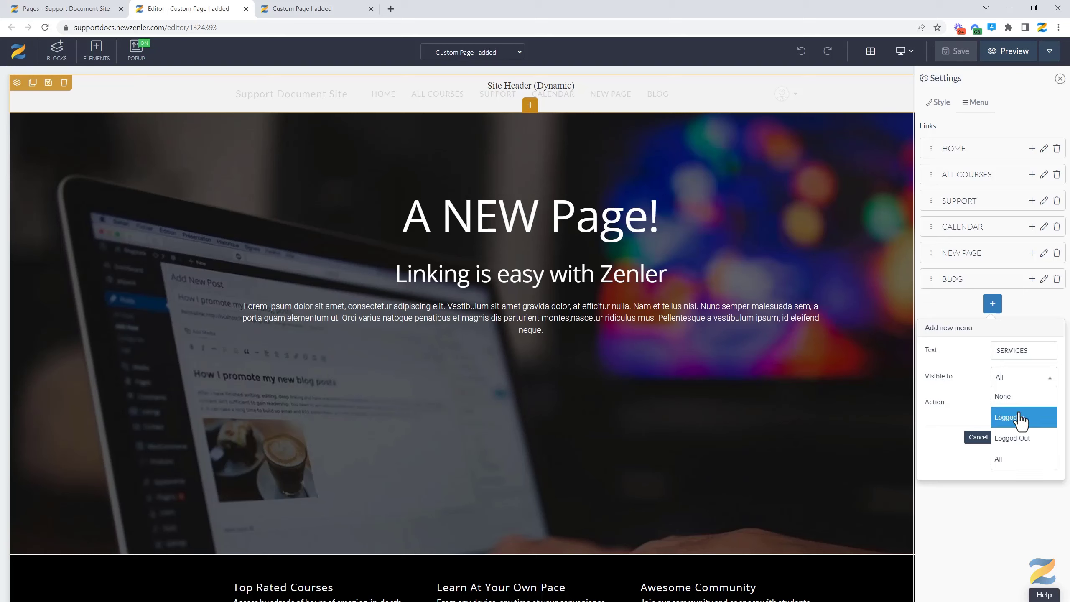
left_click(1011, 460)
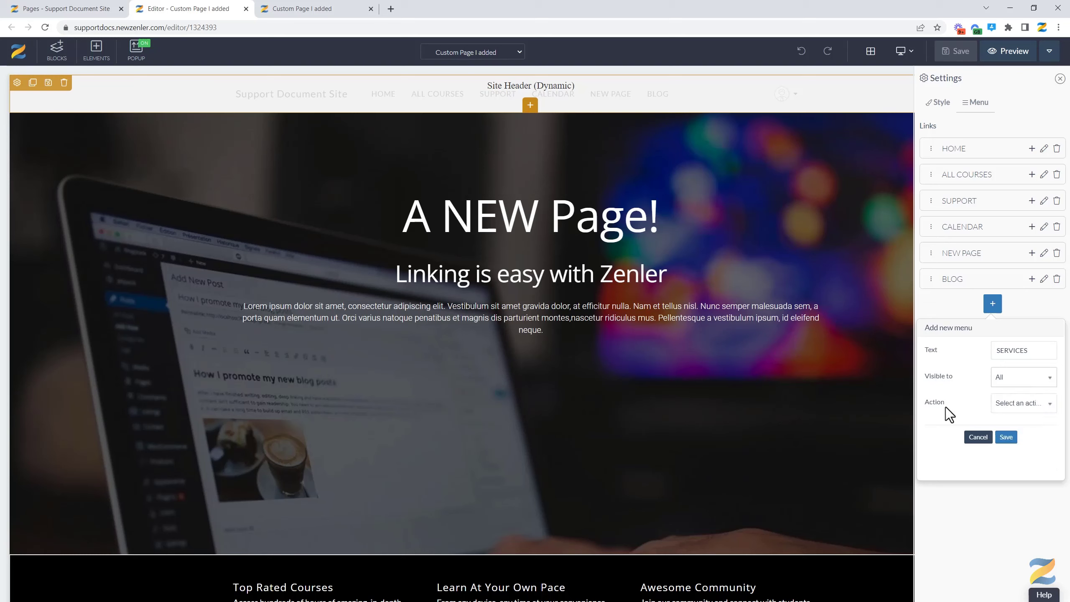
left_click(1021, 404)
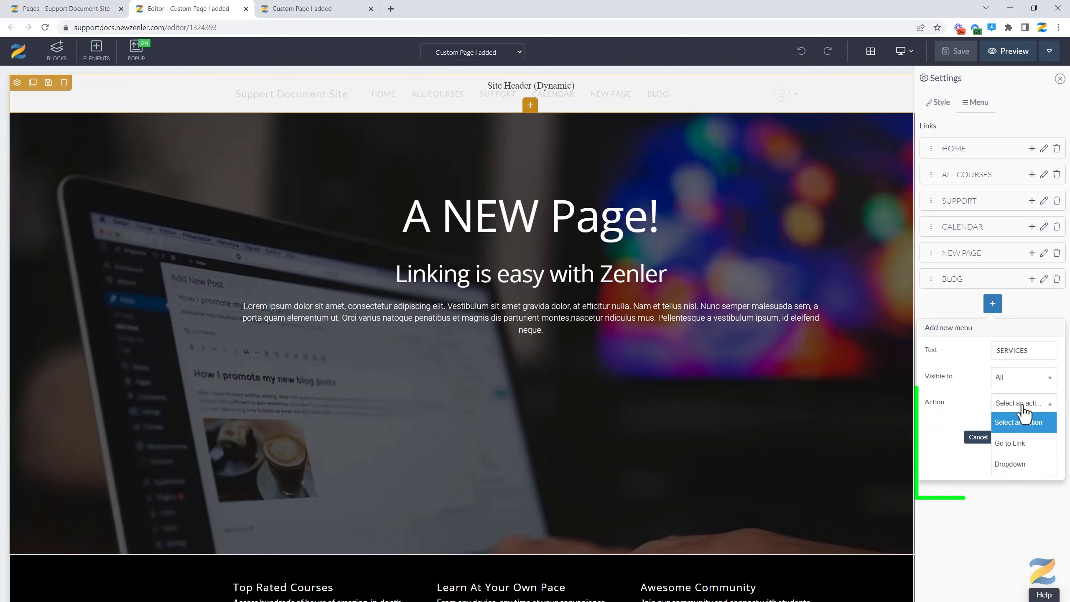
left_click(1013, 464)
left_click(1007, 438)
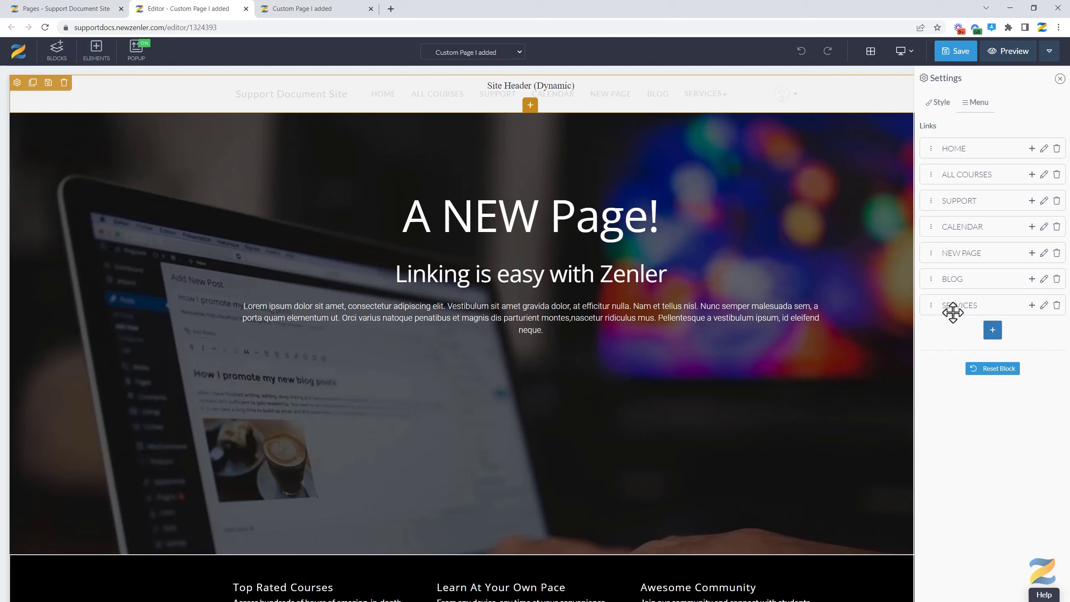
left_click(1032, 305)
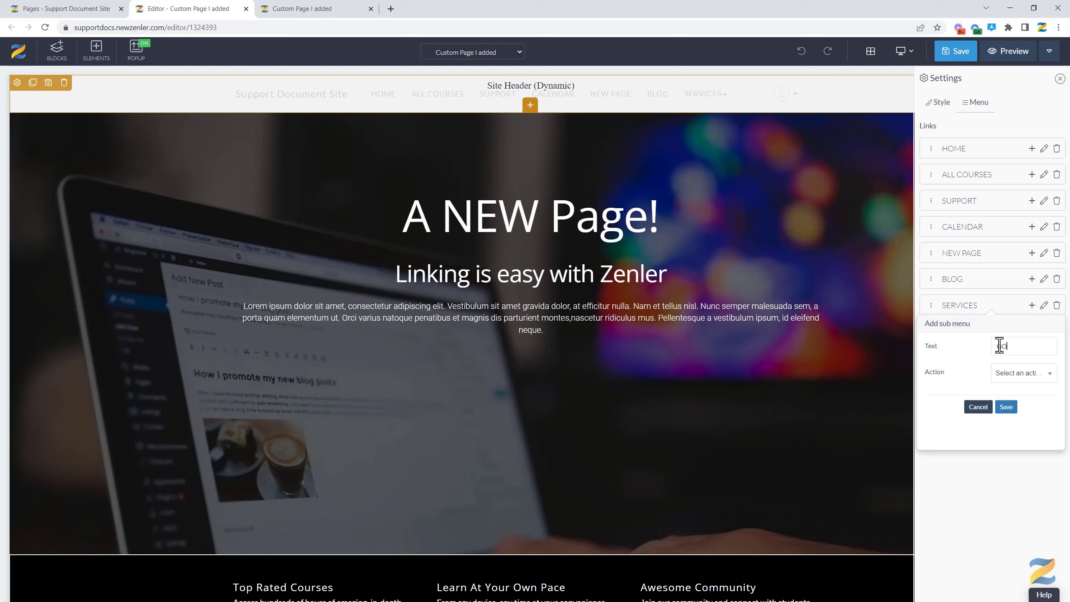
left_click(1034, 375)
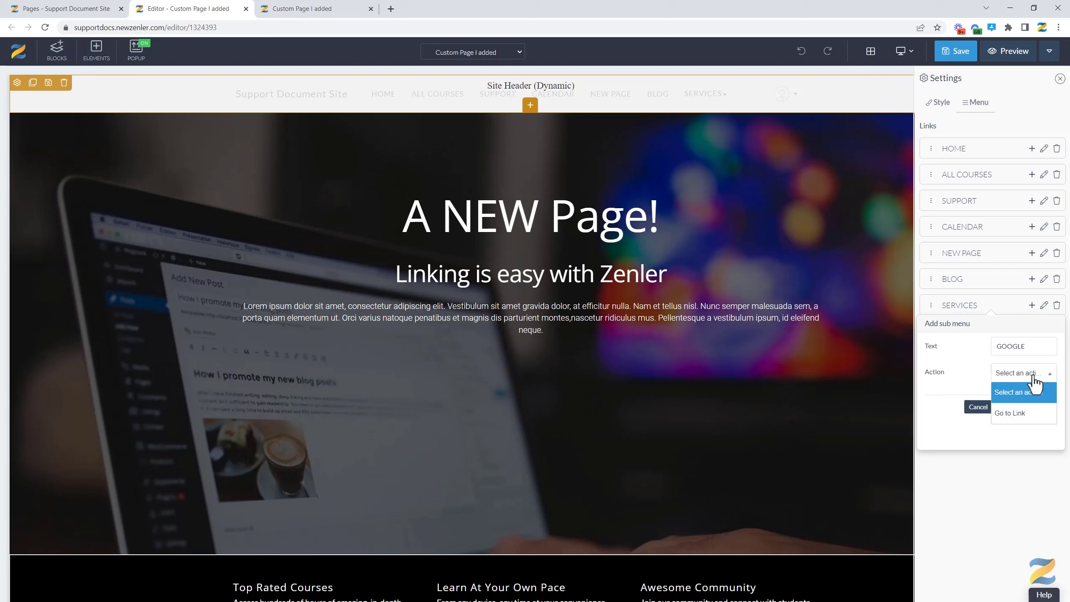
left_click(1011, 412)
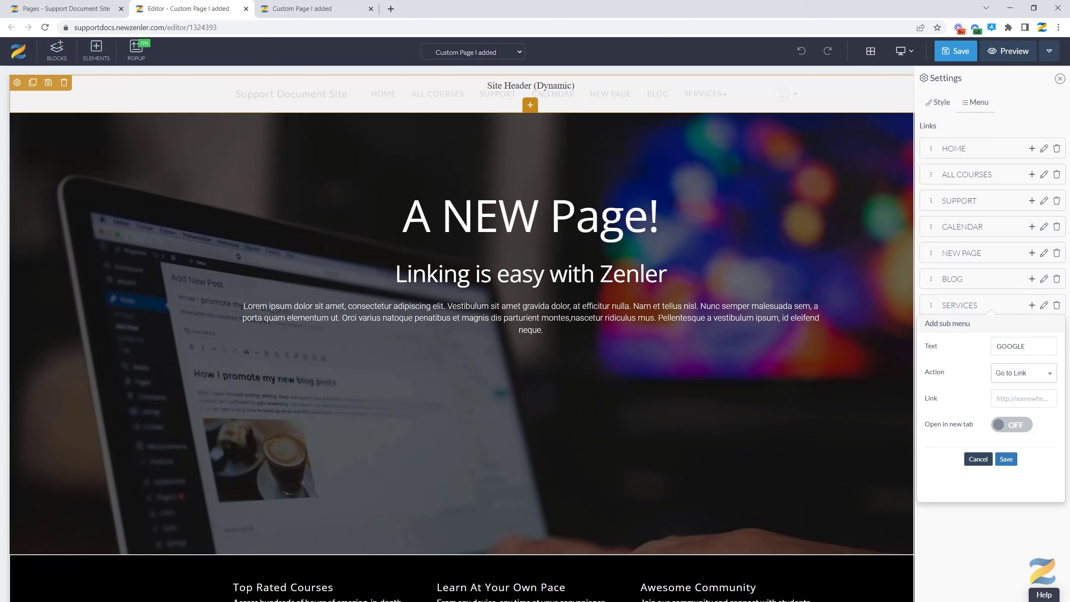
left_click(1020, 400)
key("ctrl+v")
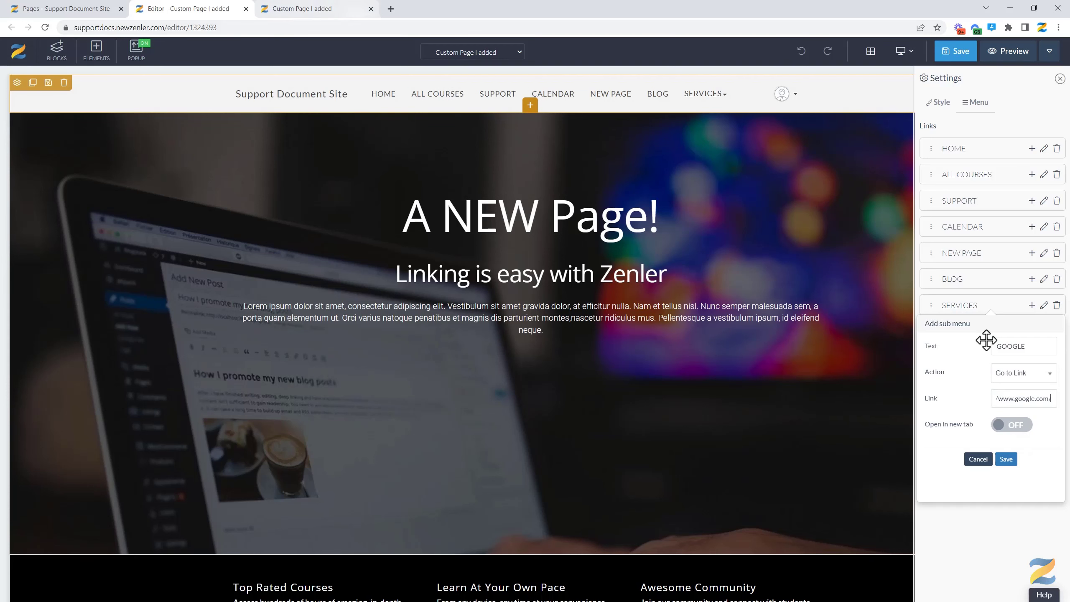
left_click(1024, 428)
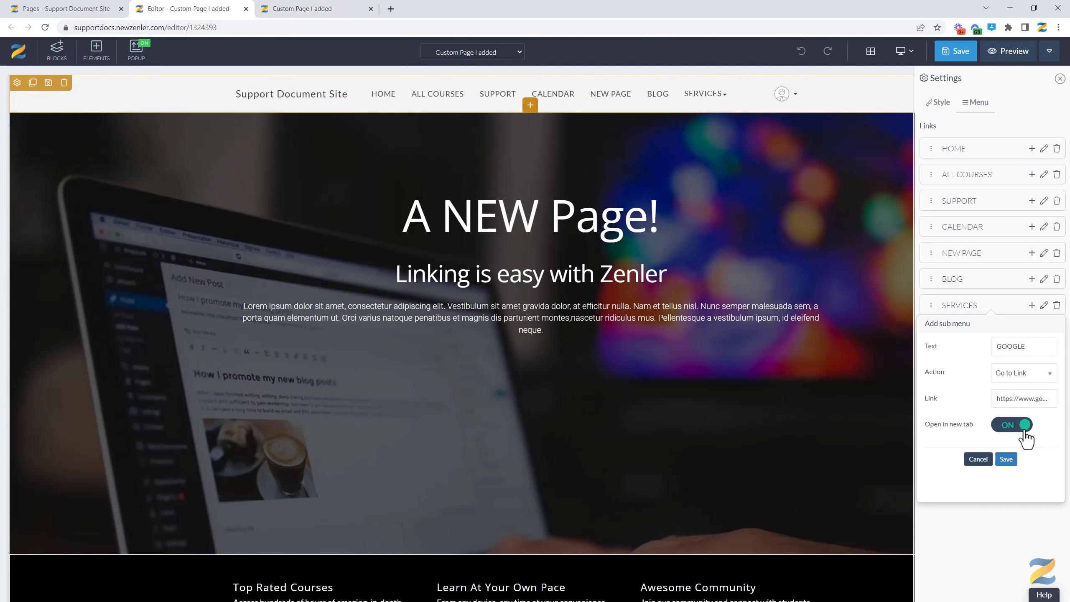
left_click(1006, 459)
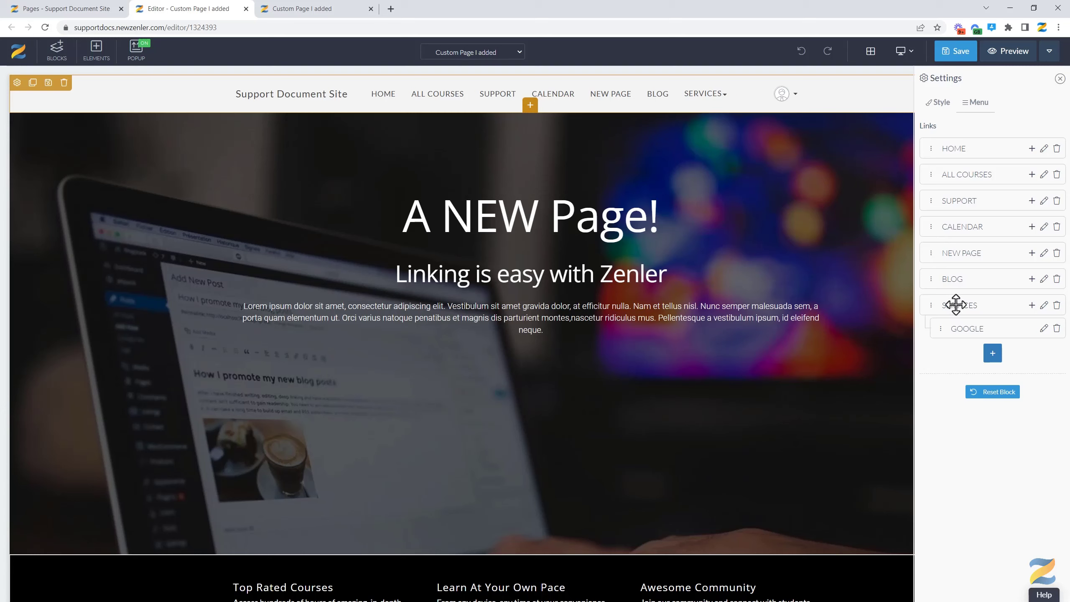
Step: Add a YOUTUBE sub menu under SERVICES with the Go to Link action, pointing to youtube.com/c/zenler
left_click(1031, 306)
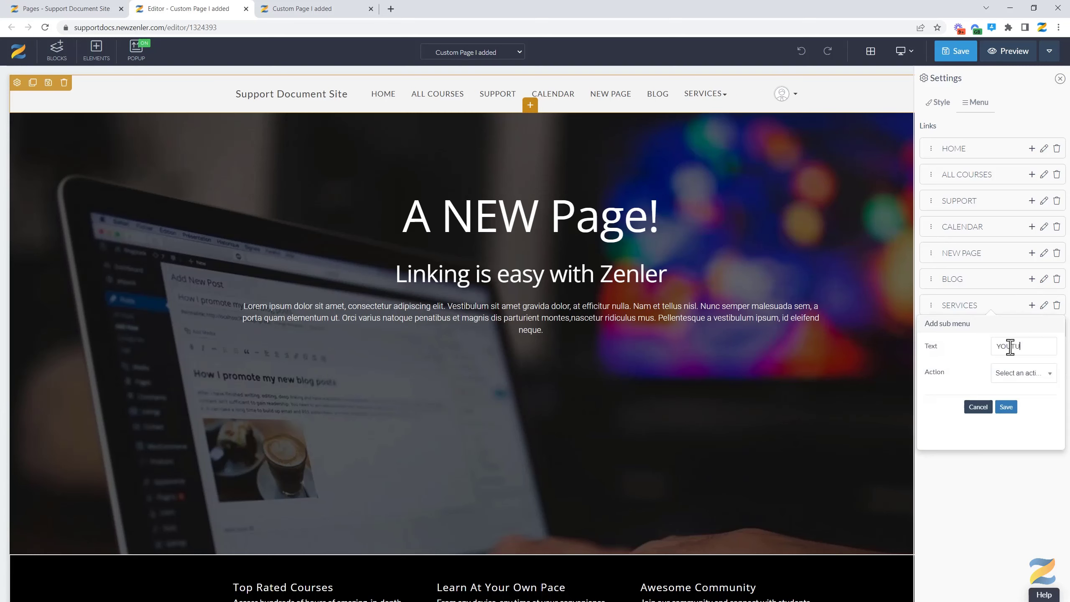
left_click(1020, 374)
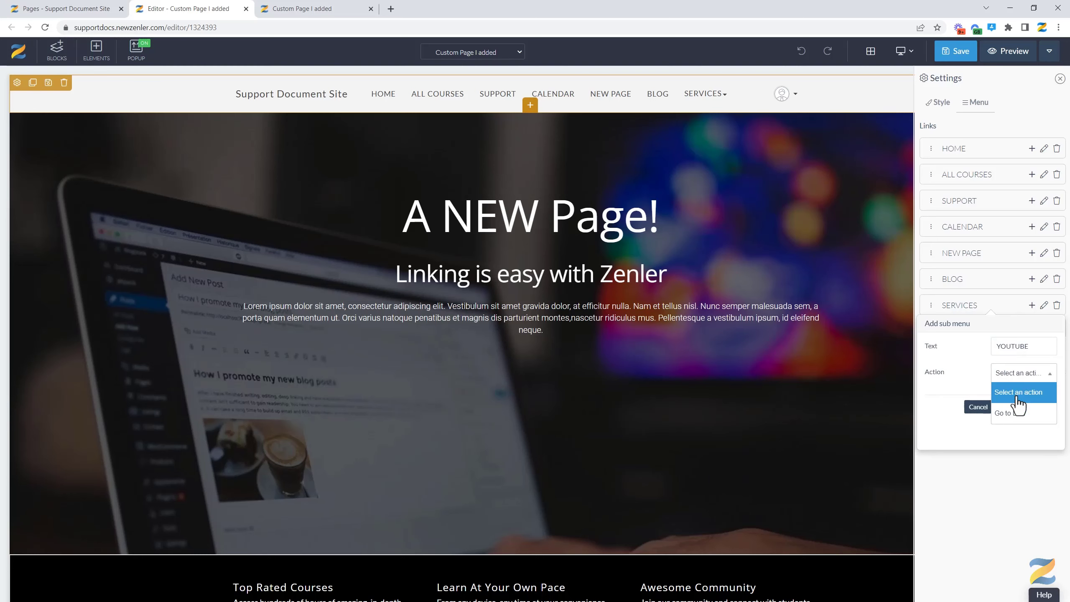
left_click(1015, 414)
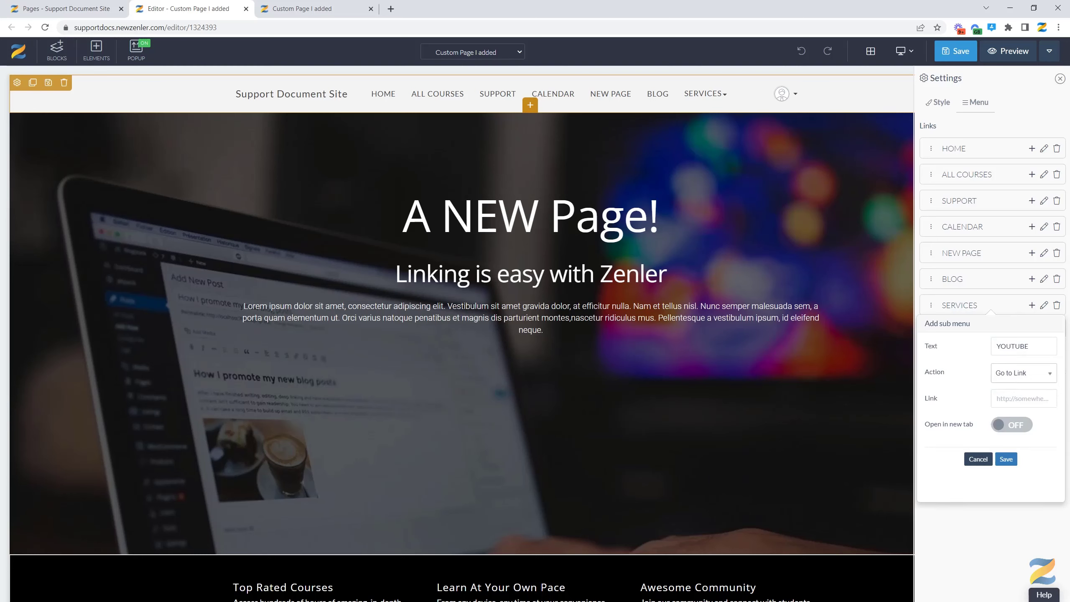
left_click(1006, 459)
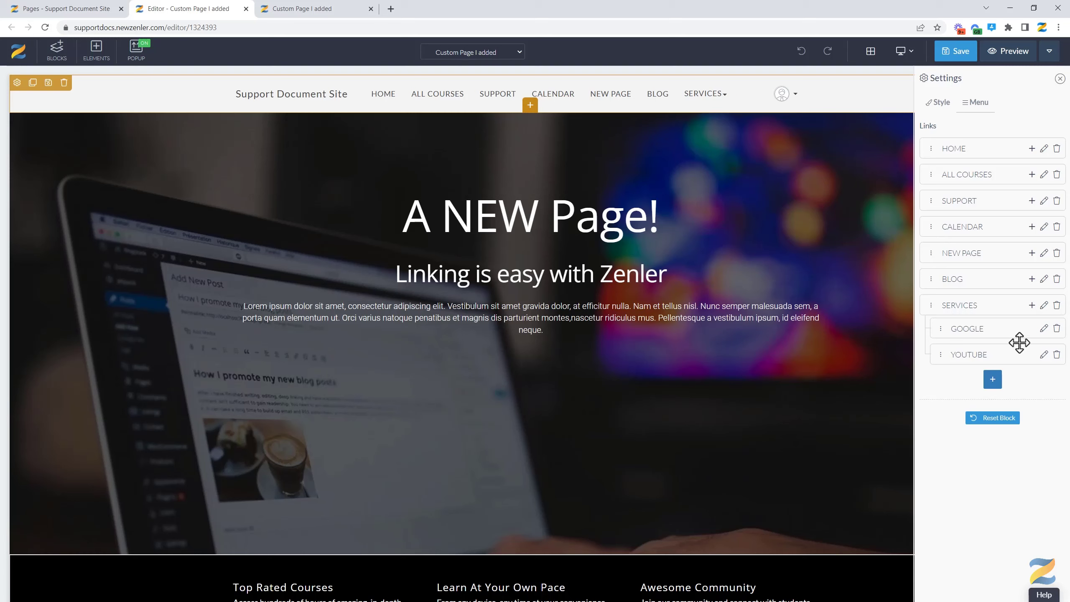
Step: Start another sub menu under SERVICES with the text SUPPORT and the Go to Link action
left_click(1031, 304)
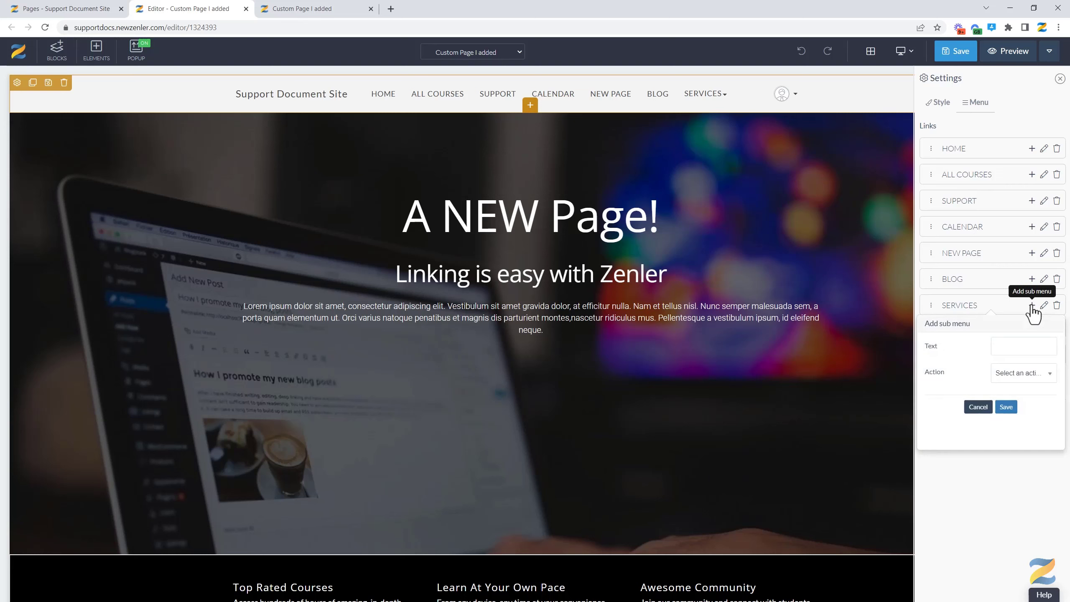
left_click(1007, 349)
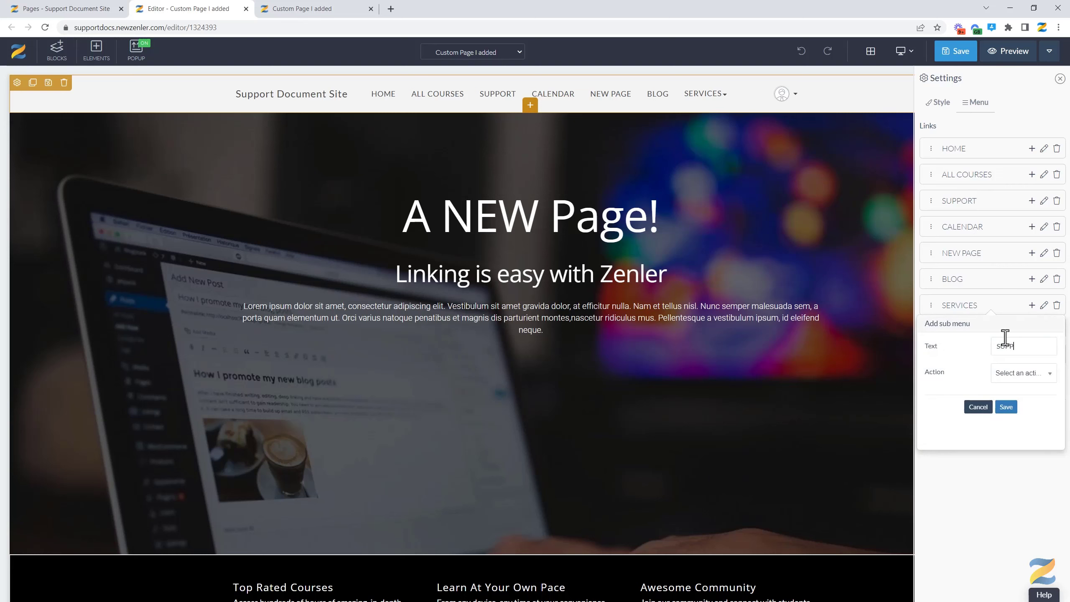
left_click(1029, 372)
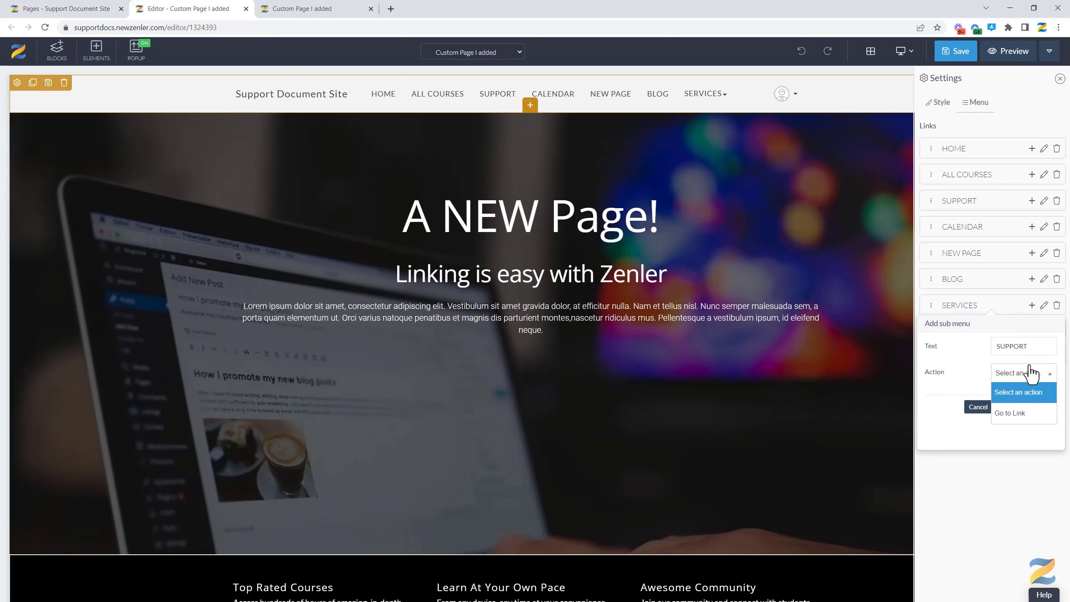
left_click(1019, 410)
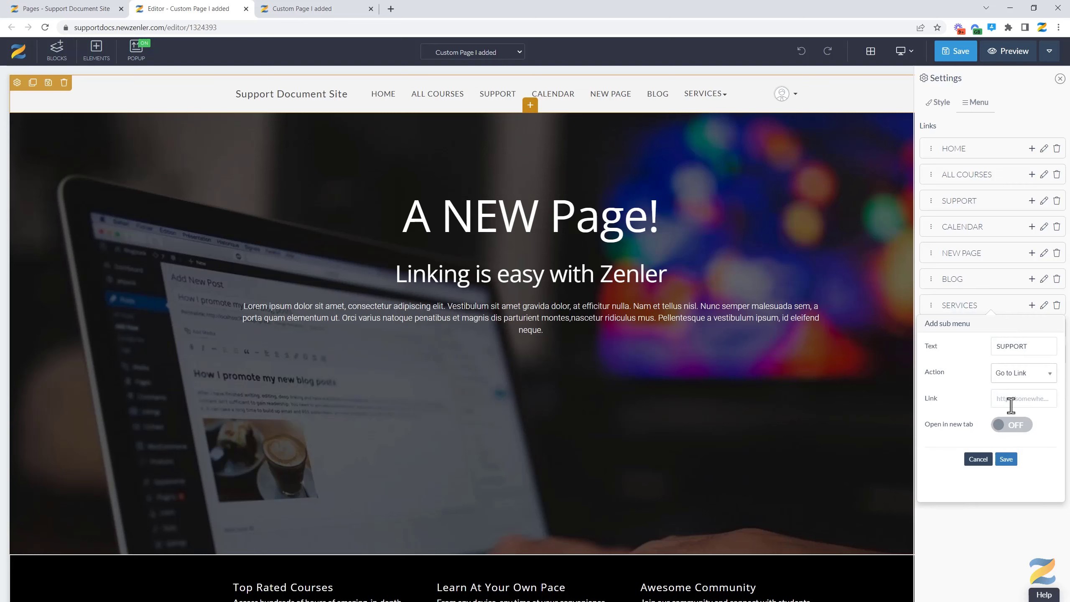
Step: Copy the Get Support page's link from the site's list of pages
left_click(90, 8)
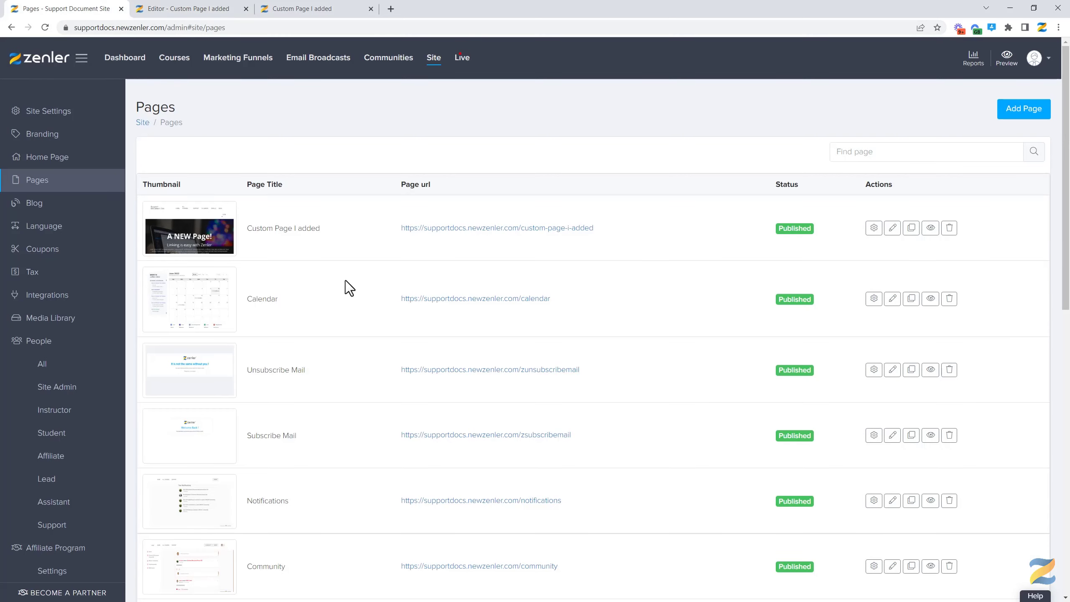
scroll(491, 325, "down", 5)
scroll(469, 339, "down", 4)
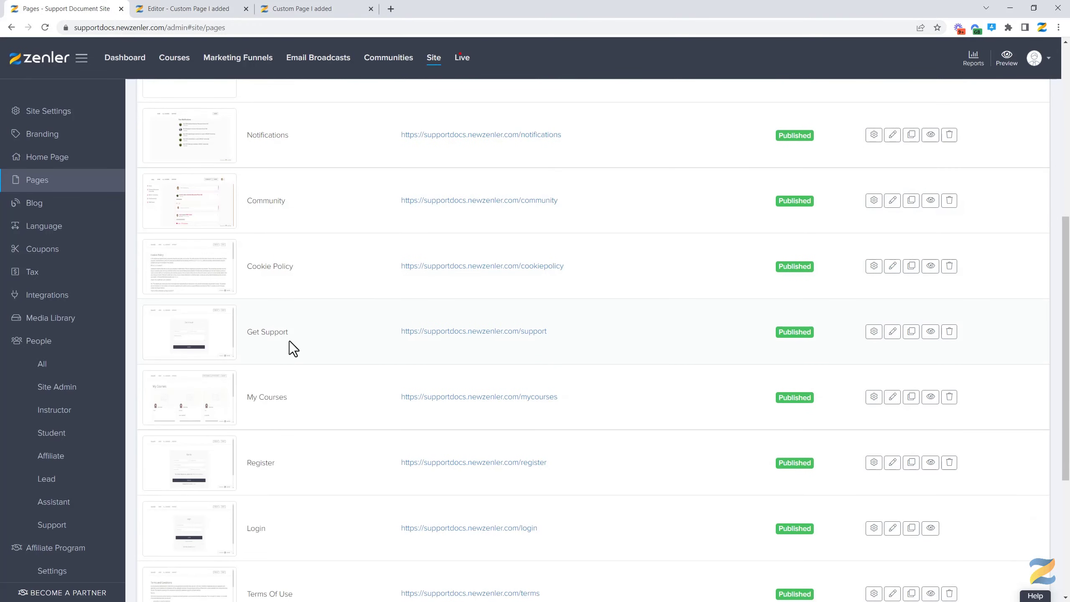
left_click_drag(540, 331, 518, 331)
key("ctrl+c")
left_click_drag(565, 337, 400, 330)
left_click_drag(563, 332, 520, 333)
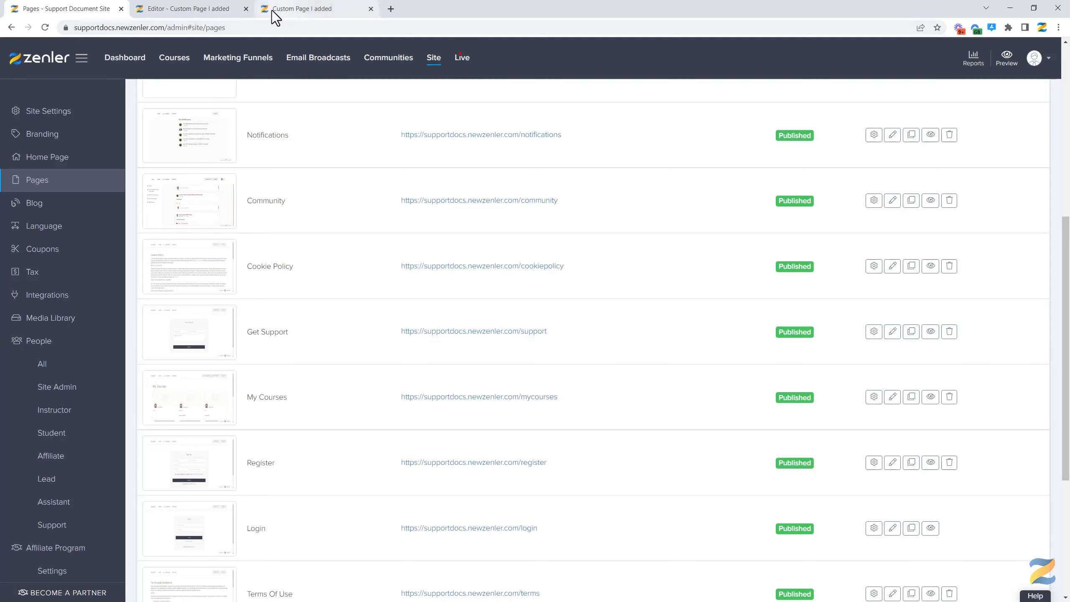
Step: Complete the SUPPORT sub menu with the copied Get Support link, and save the page
left_click(216, 9)
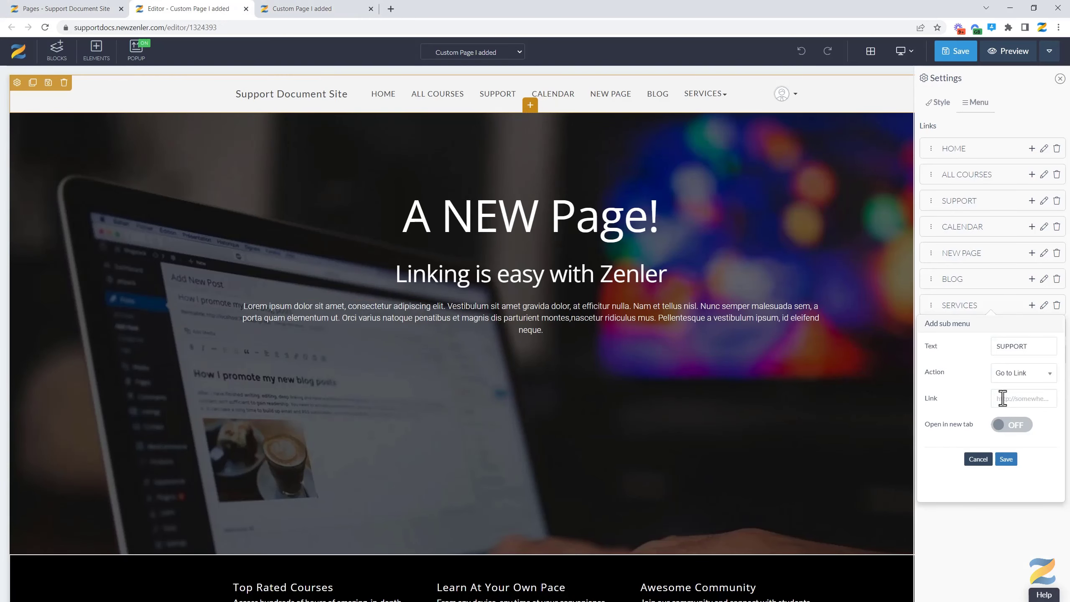
key("ctrl+v")
left_click(1006, 460)
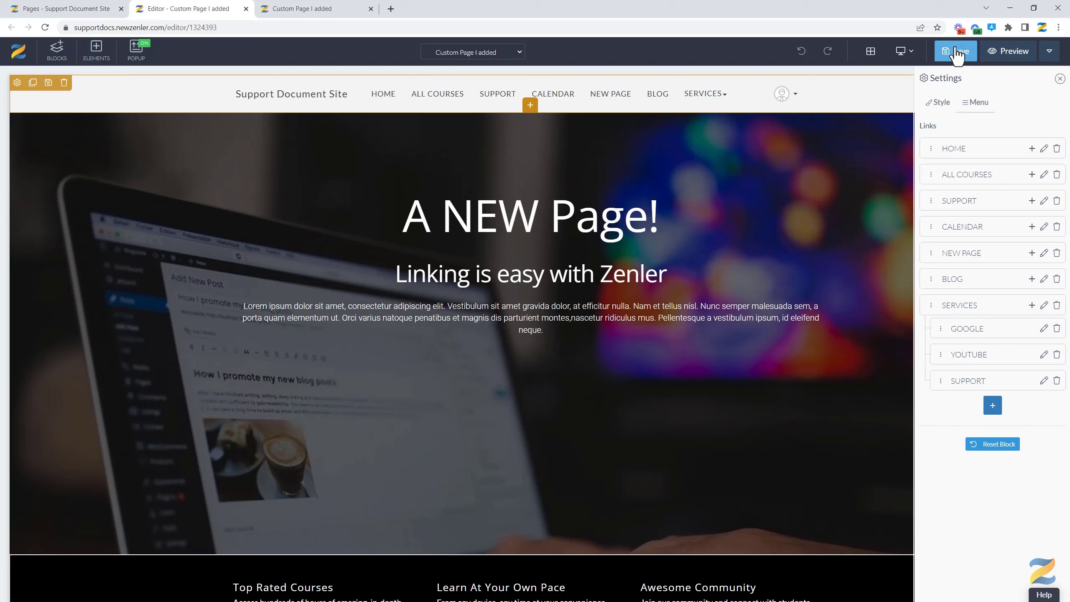
key("ctrl+s")
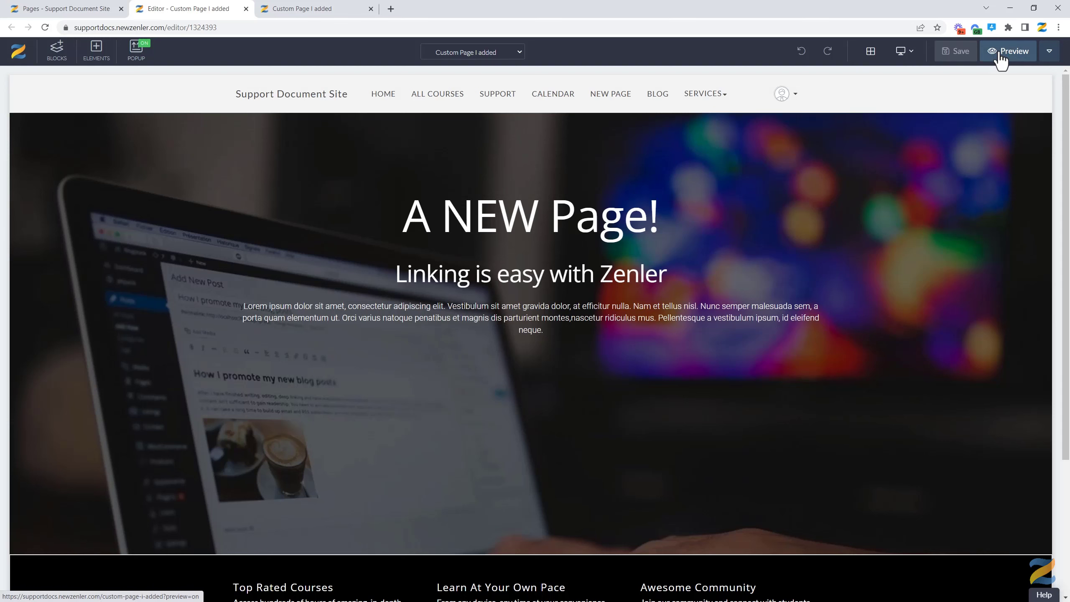
Step: Reload the live custom page and test the GOOGLE link in its SERVICES dropdown, closing the Google page after checking it
left_click(327, 17)
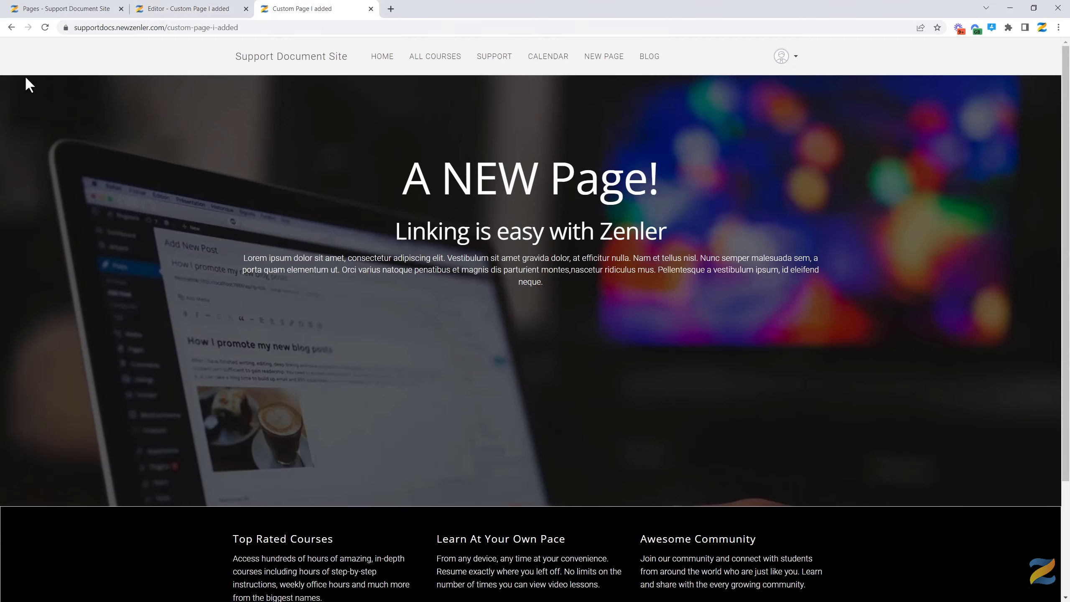
left_click(45, 27)
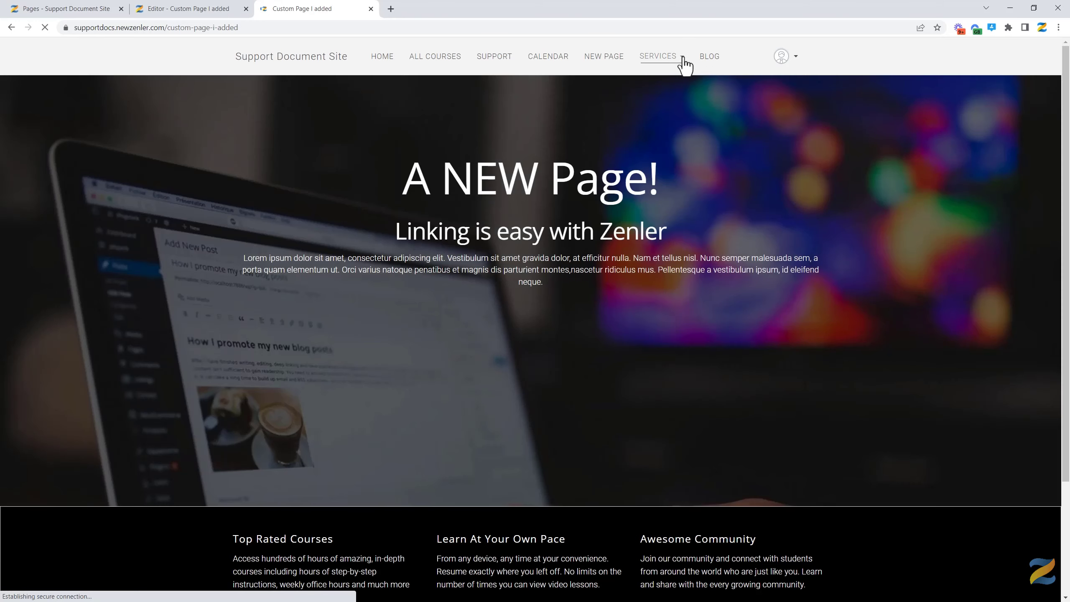
left_click(682, 58)
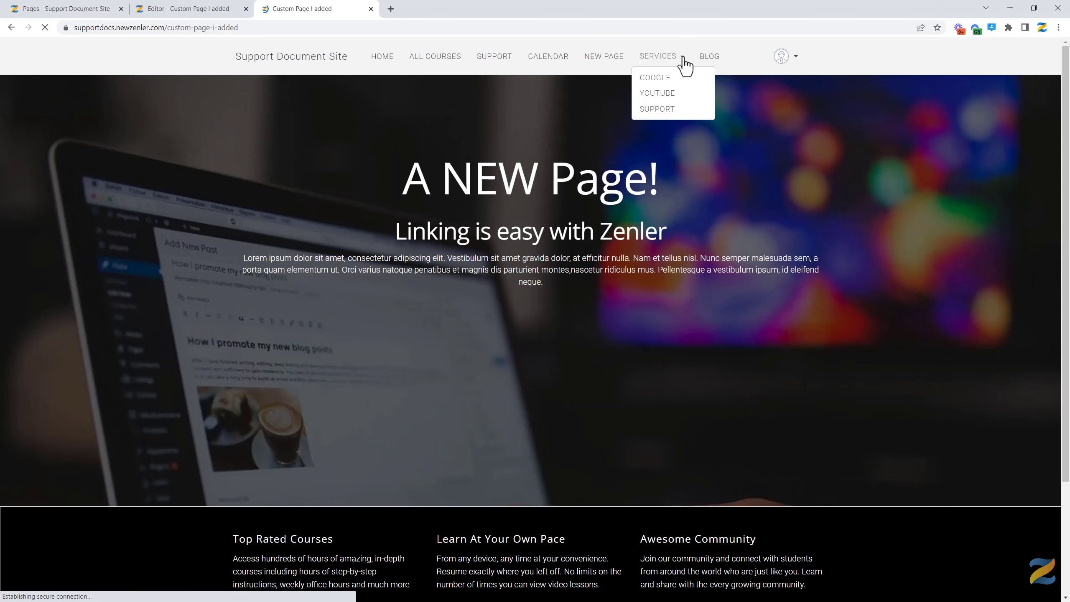
left_click(654, 80)
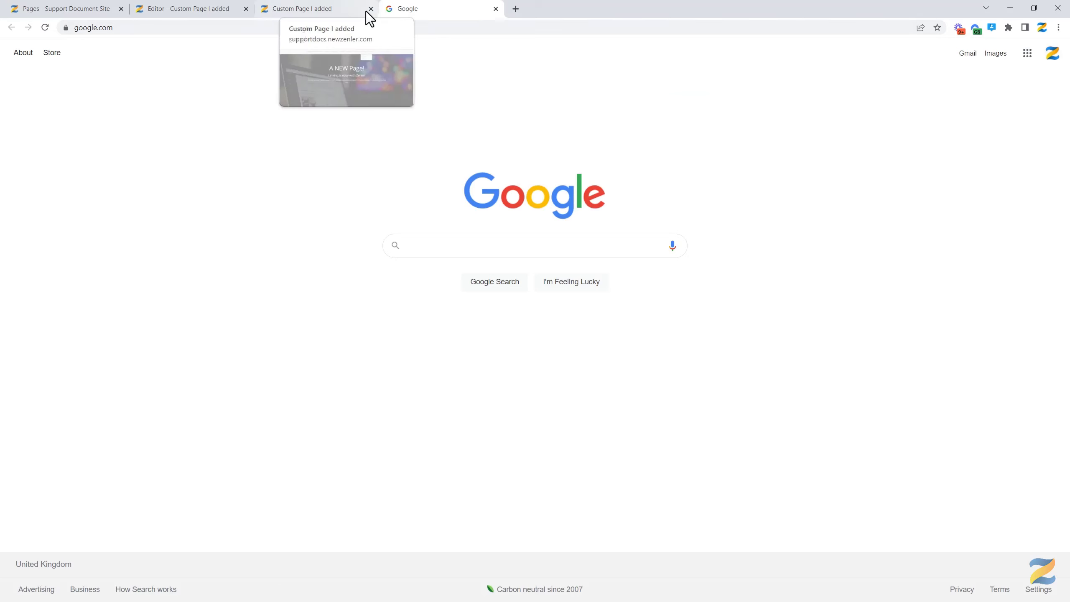
left_click(349, 10)
left_click(438, 13)
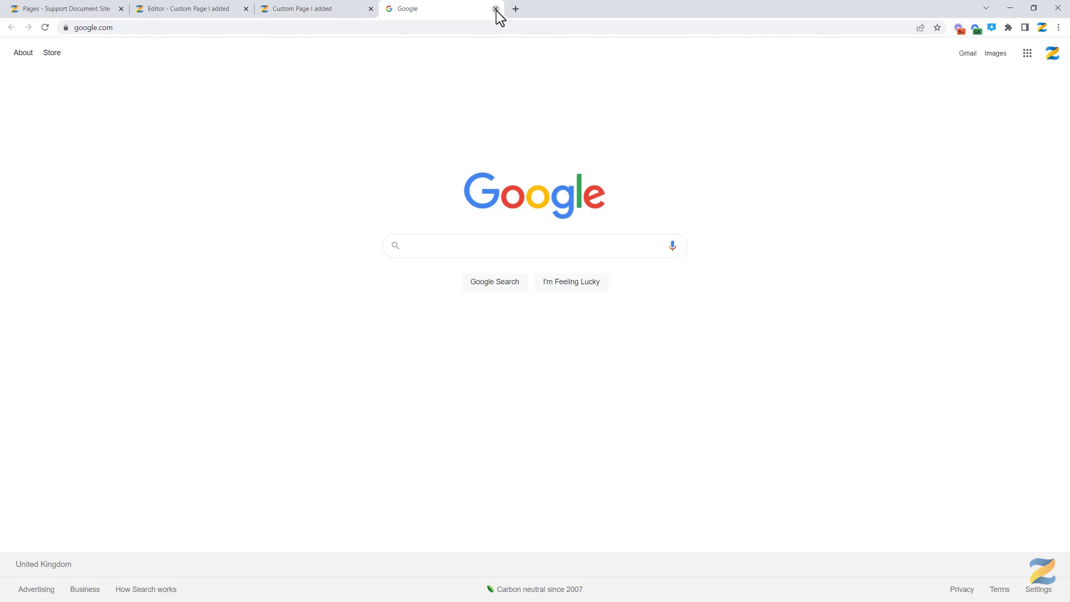
left_click(495, 9)
Step: Test the YOUTUBE and SUPPORT links in the live page's SERVICES dropdown
left_click(684, 56)
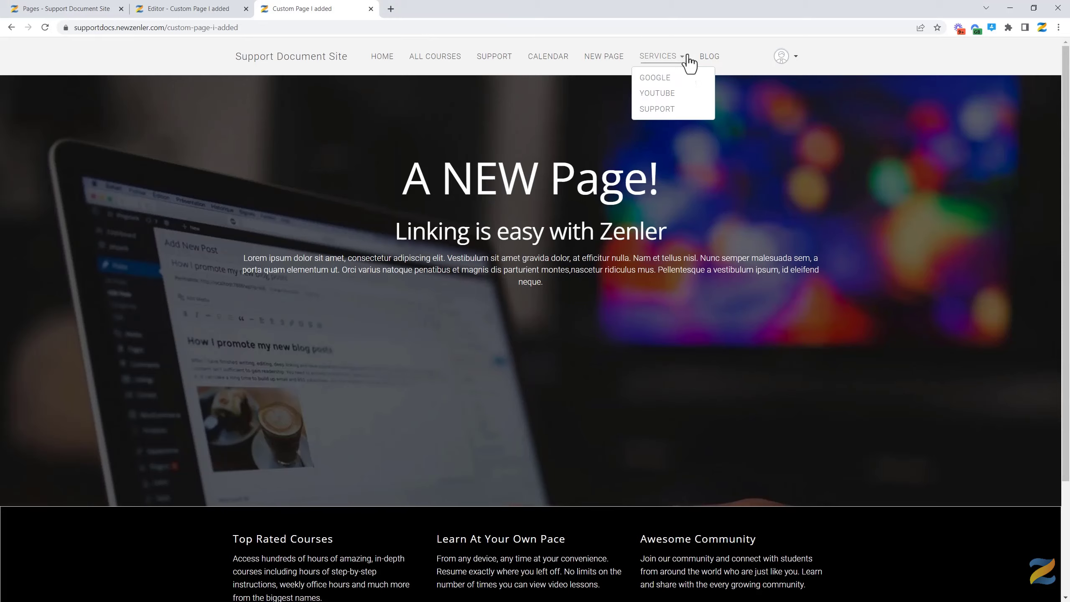
left_click(660, 92)
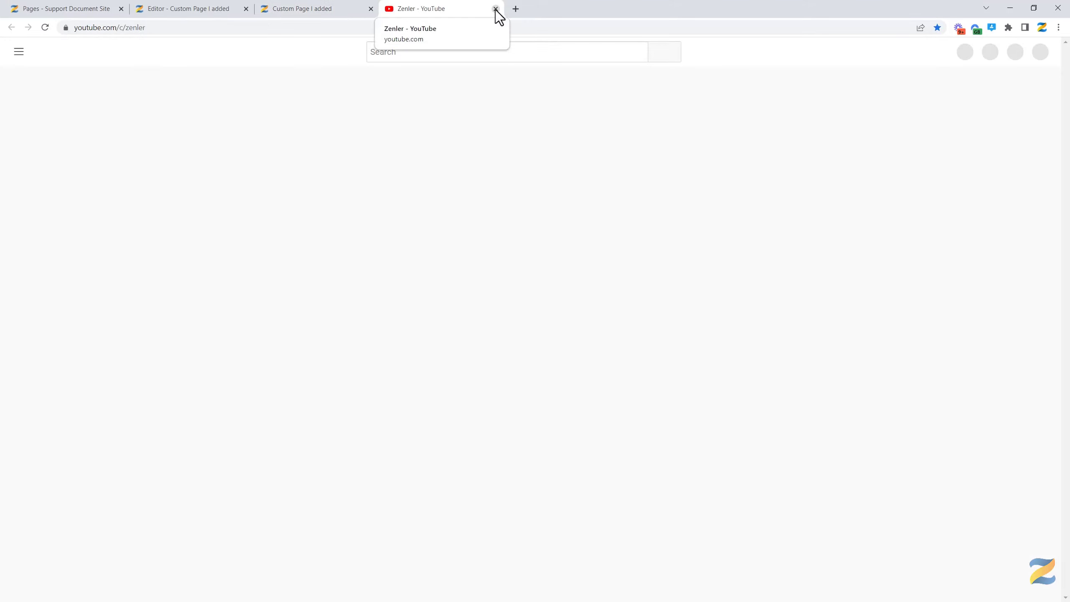
key("ctrl+w")
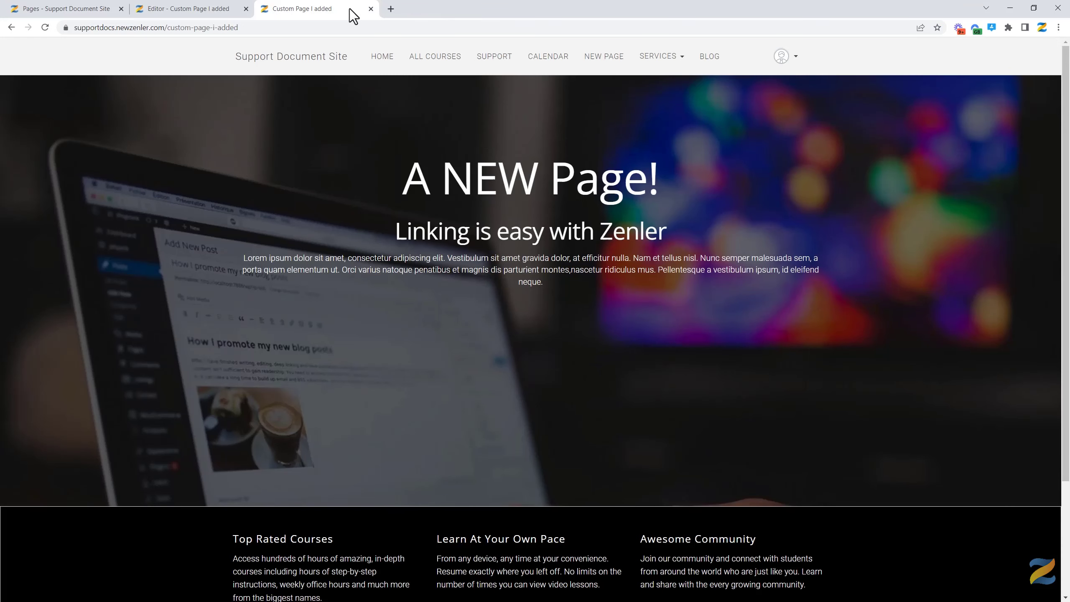
left_click(680, 63)
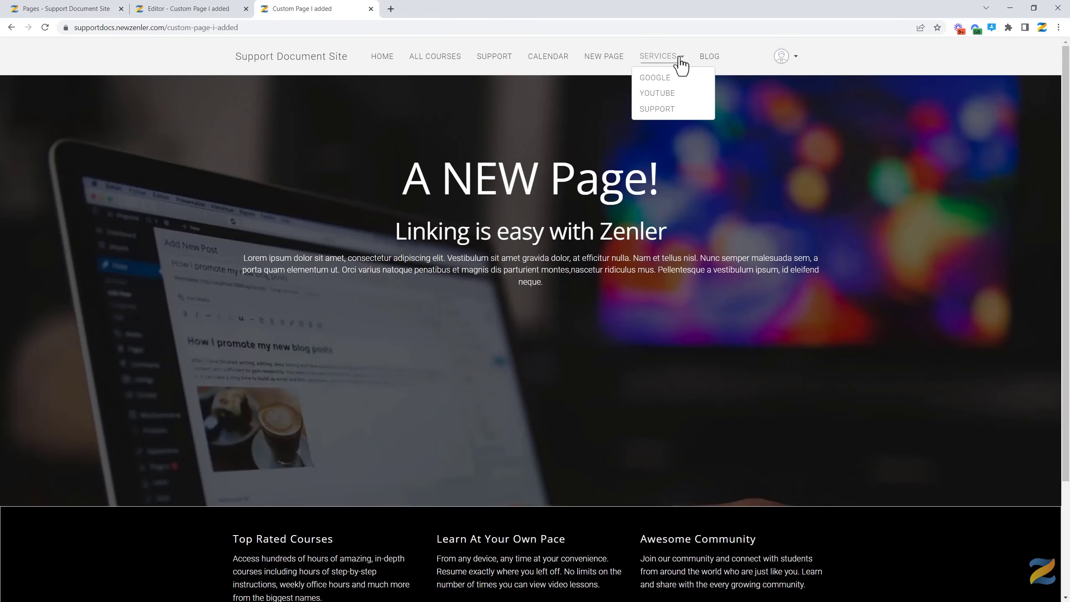
left_click(658, 112)
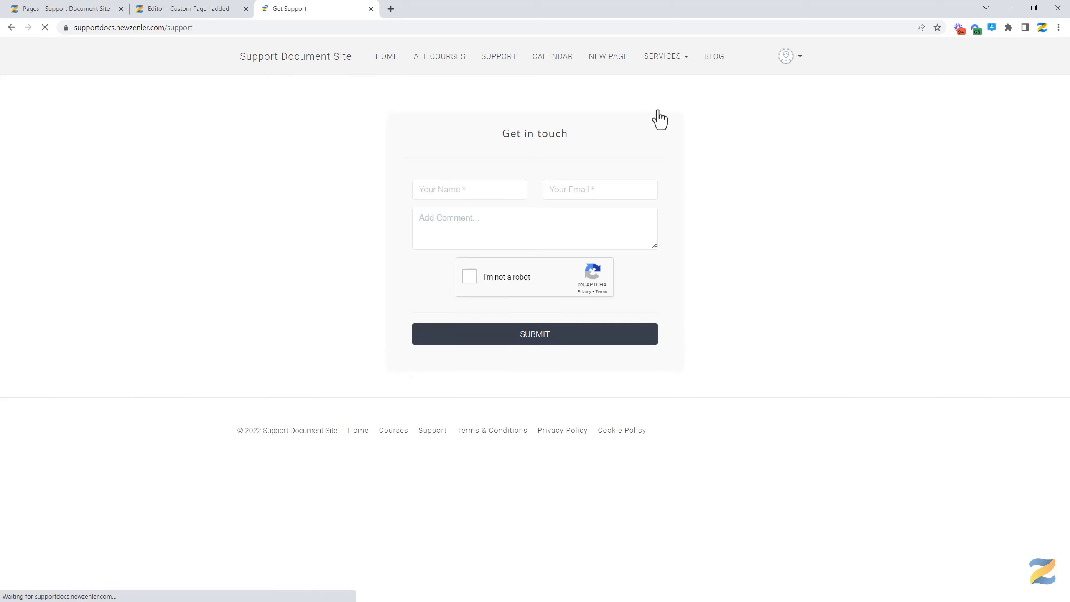